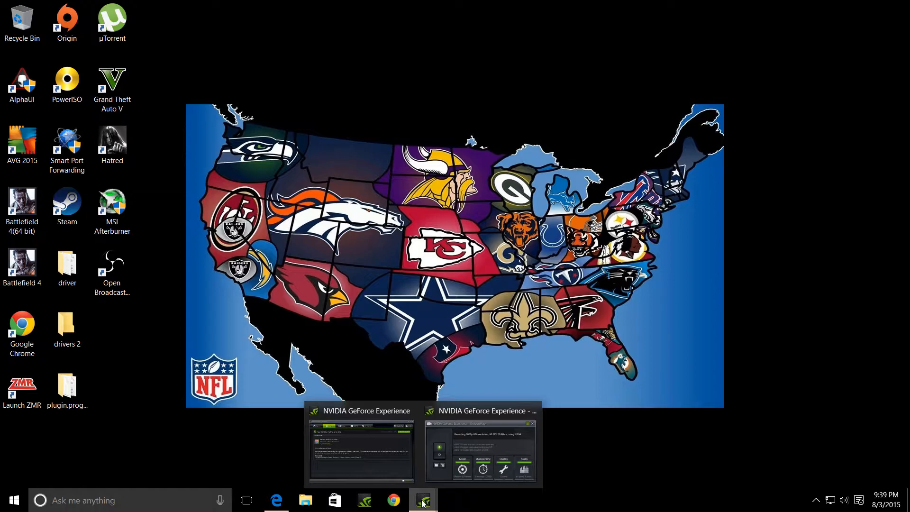
Check the installed GeForce Windows 10 Driver 353.62, then switch to the Dell support page
left_click(361, 452)
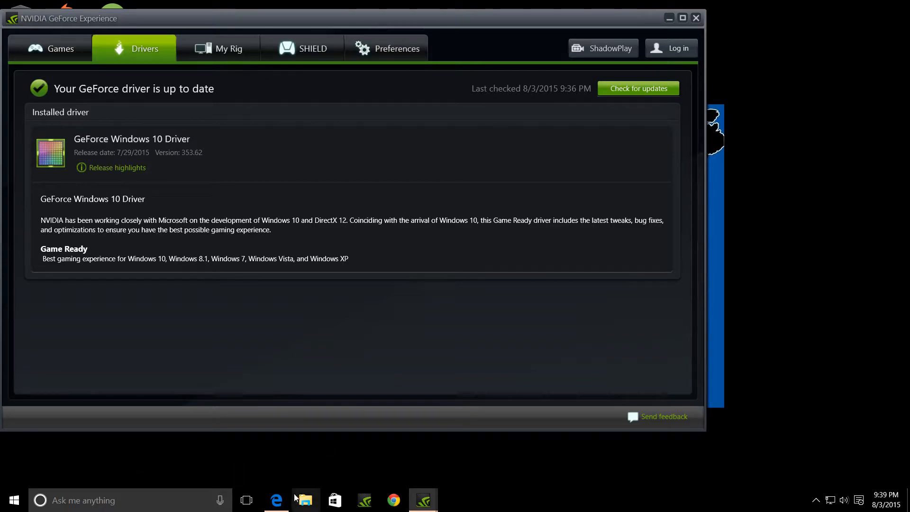
left_click(278, 501)
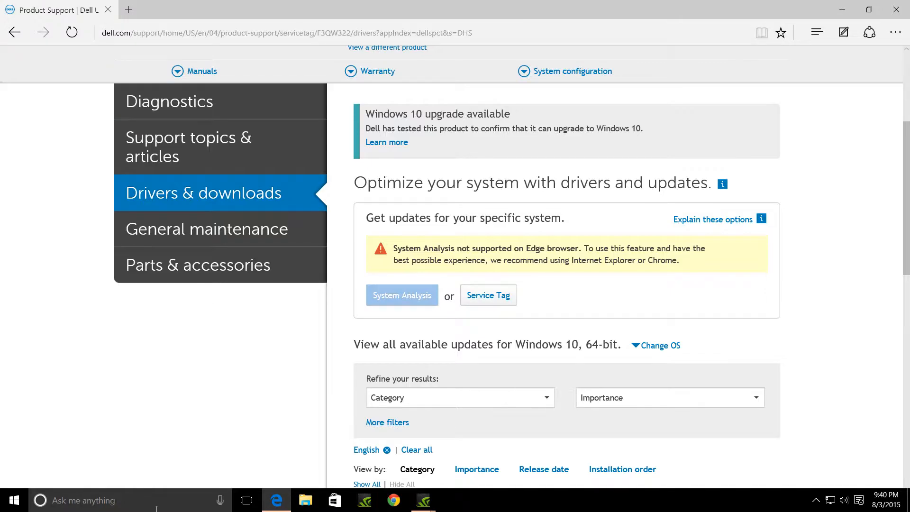
scroll(386, 243, "down", 3)
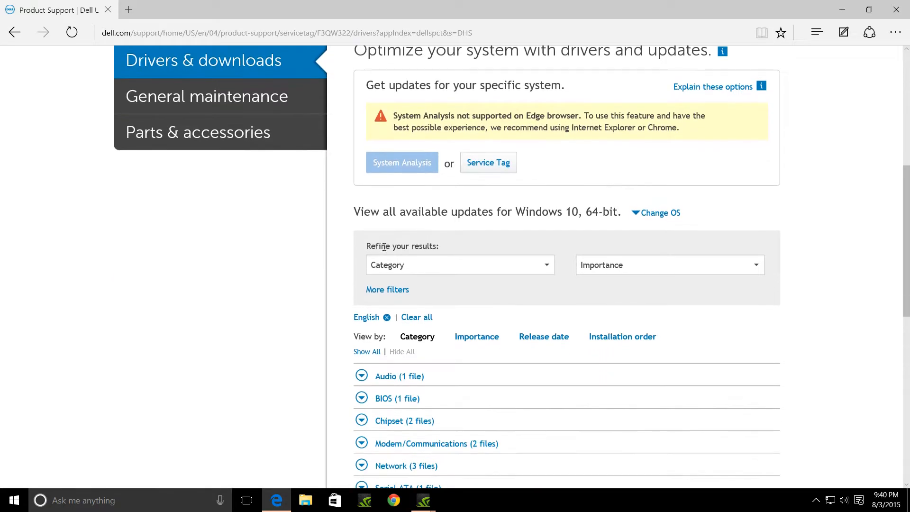
scroll(386, 244, "down", 3)
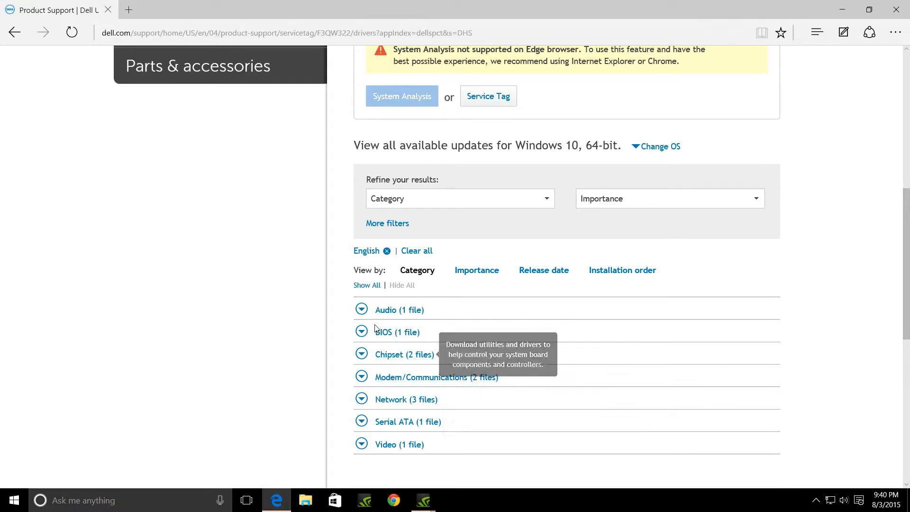
Expand the BIOS and Video categories, revealing the Alienware Alpha System BIOS and nVIDIA N15P-GX GPU Driver 10.18.13.5330
left_click(362, 332)
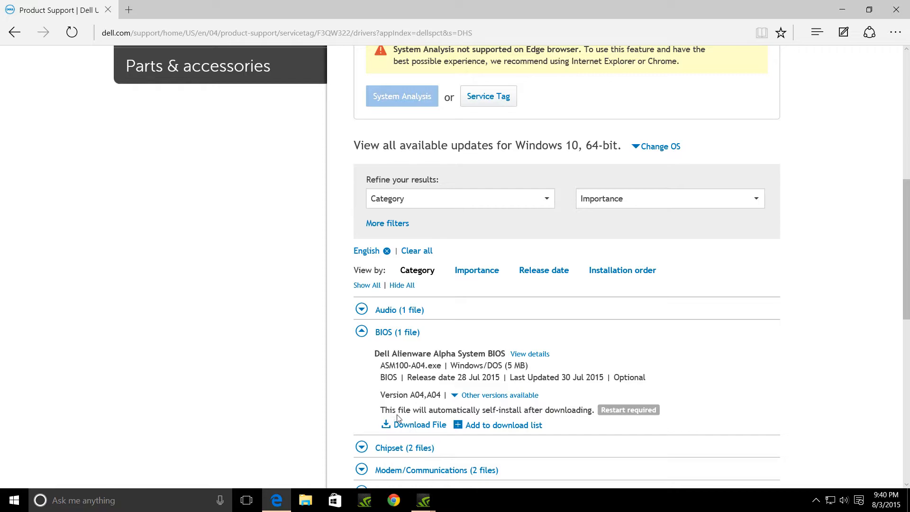
scroll(399, 413, "down", 2)
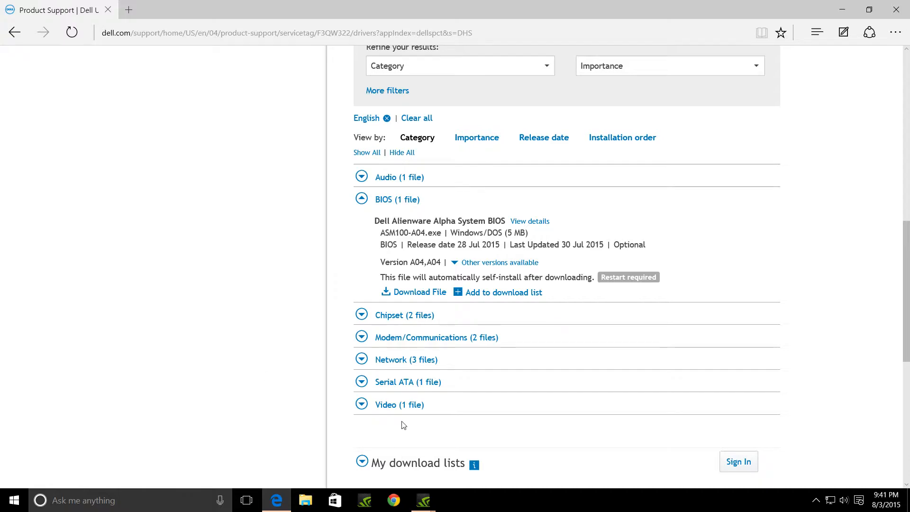
left_click(360, 405)
scroll(338, 424, "down", 1)
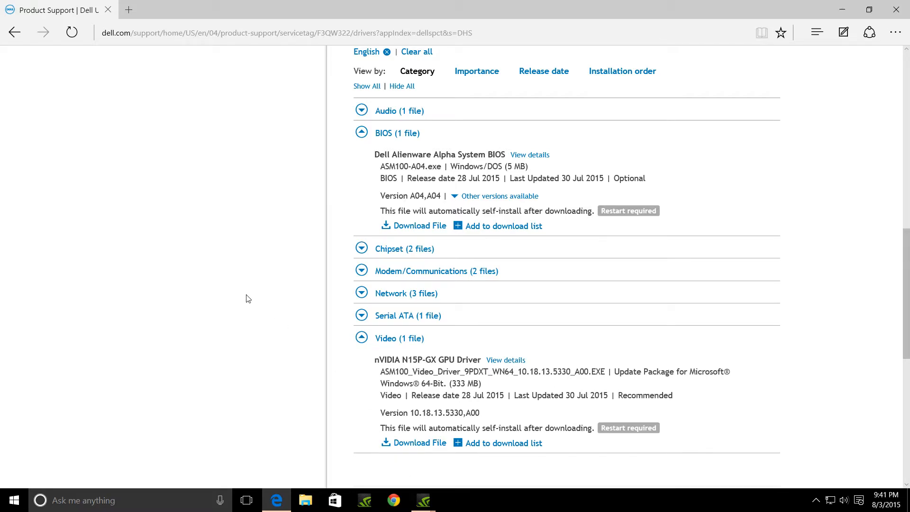
scroll(250, 295, "up", 1)
scroll(249, 295, "up", 3)
scroll(250, 295, "up", 5)
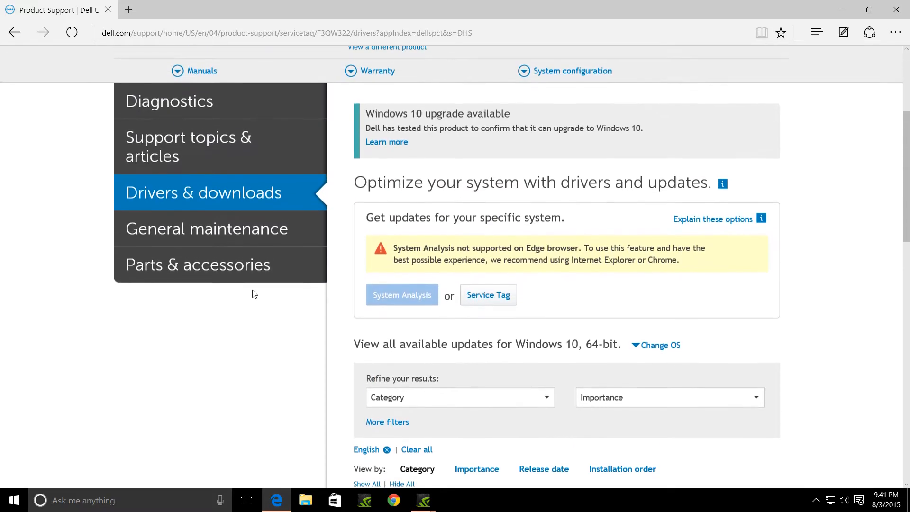
scroll(249, 294, "up", 2)
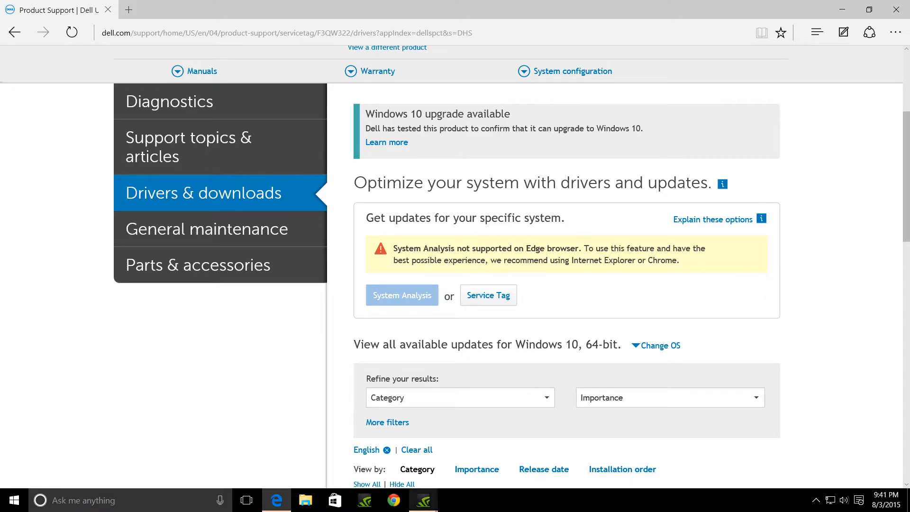
mouse_move(423, 500)
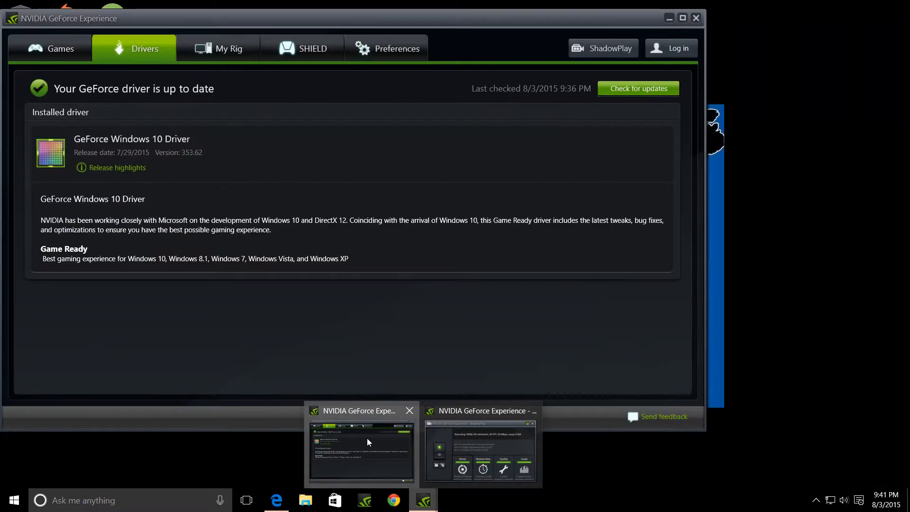
Revisit the GeForce Experience Drivers details, then bring the Dell Drivers & downloads page back
left_click(367, 442)
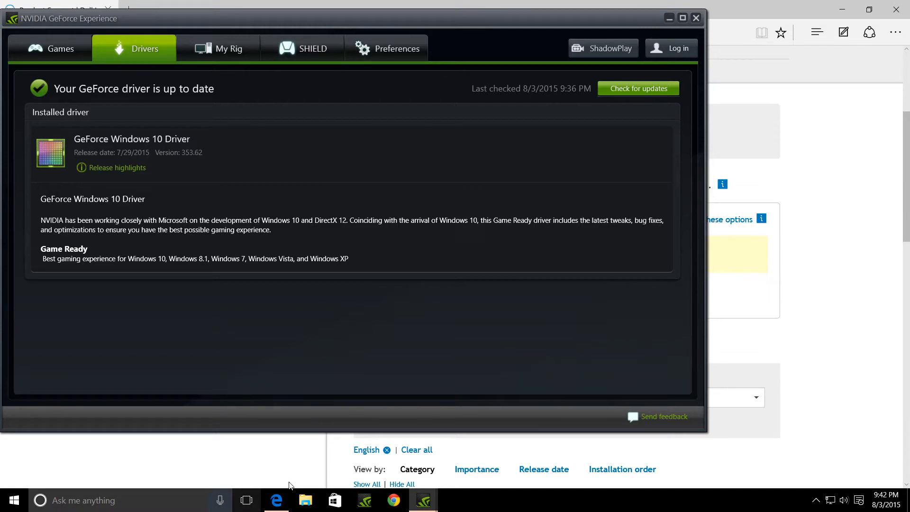
left_click(277, 501)
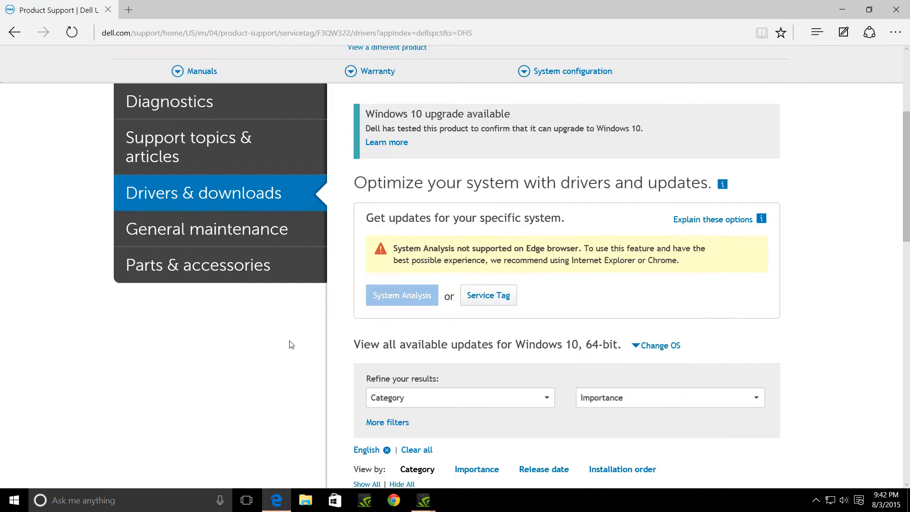